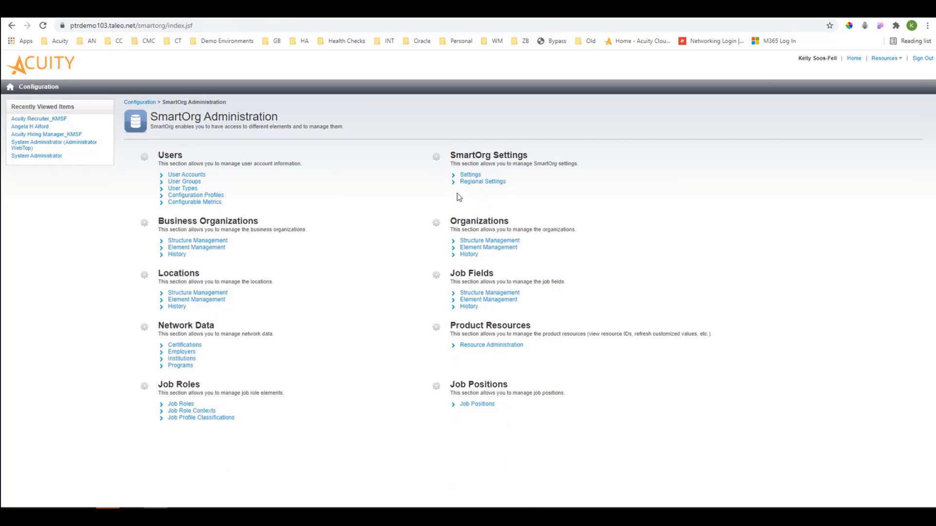
Step: Edit the Recruiting Sourcing permissions of the Acuity Recruiter_KMSF user type, keeping Access and Manage Social Sourcing enabled, and save them
left_click(181, 189)
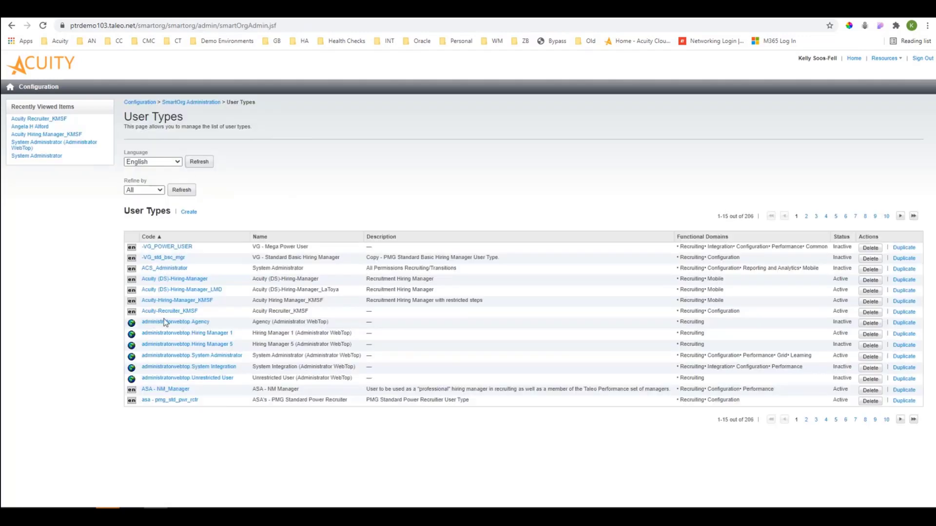
left_click(166, 313)
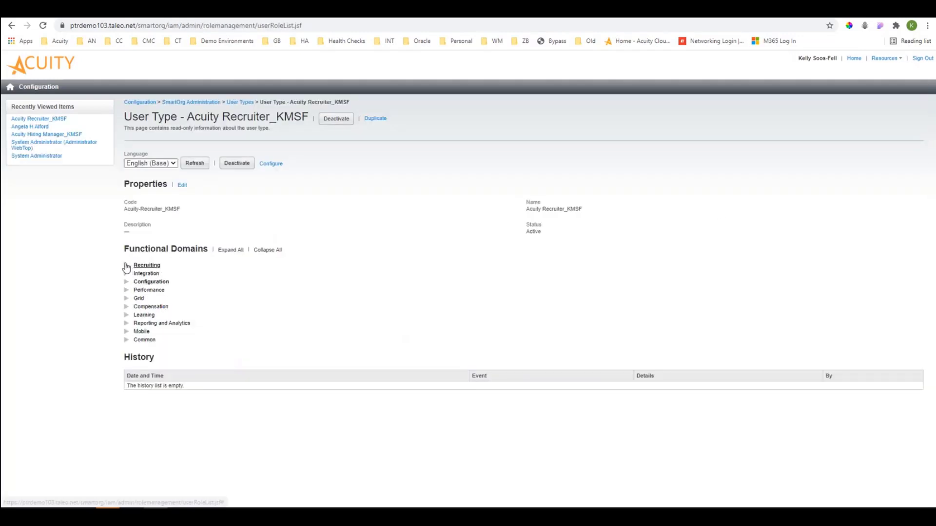
left_click(128, 266)
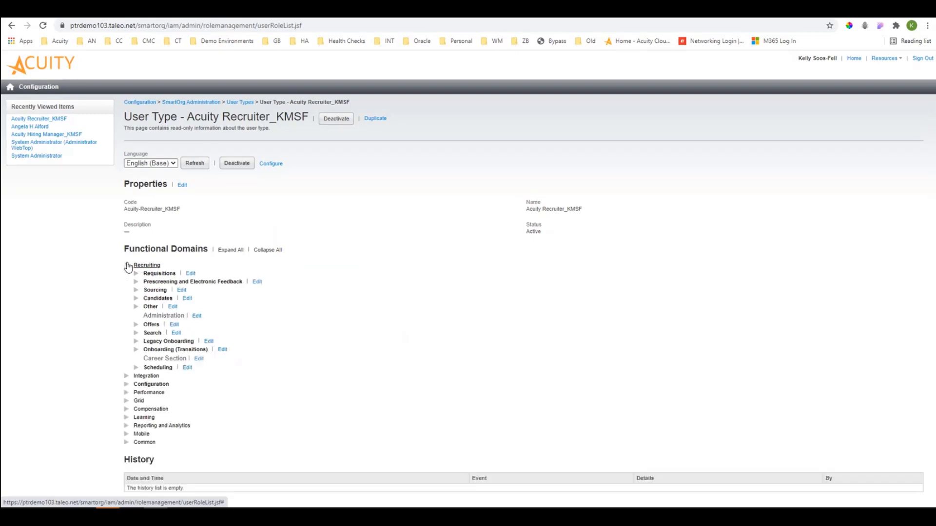
left_click(182, 291)
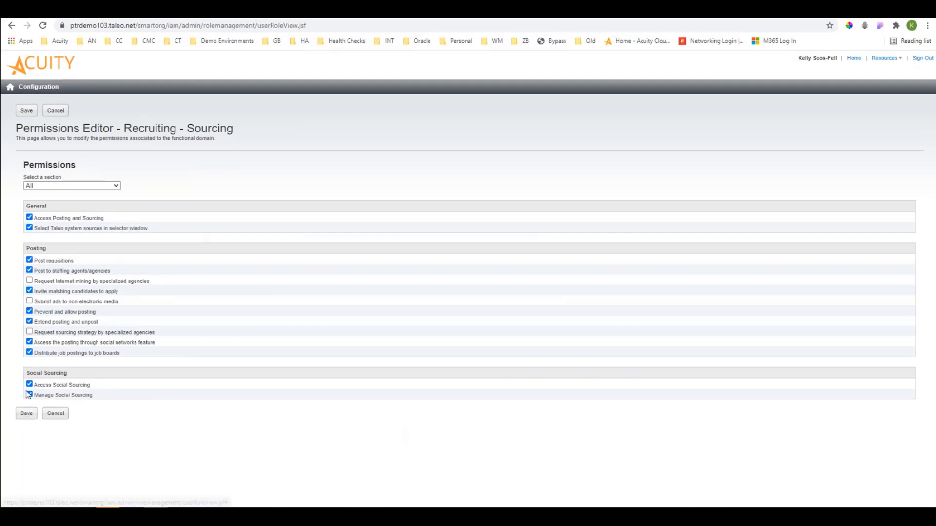
left_click(30, 415)
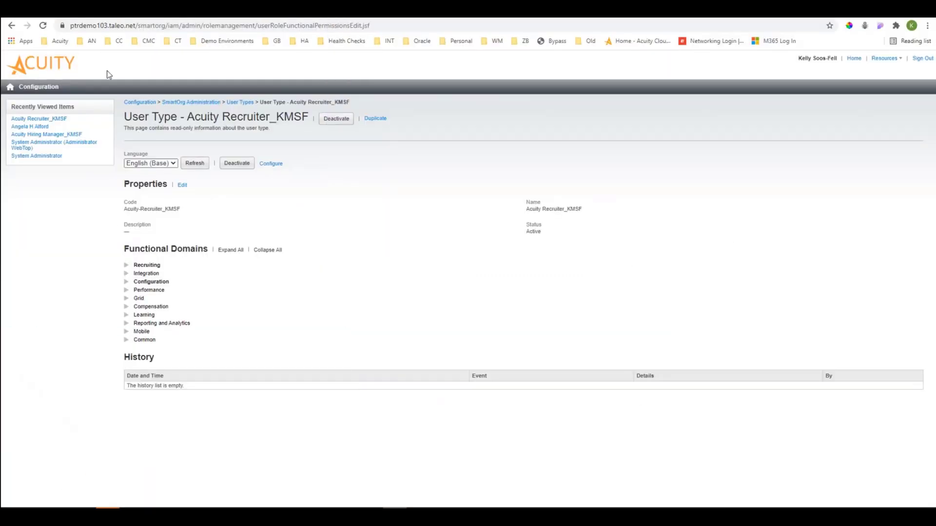
Step: Return to the home page and launch Social Sourcing from the Quick Access links
left_click(10, 87)
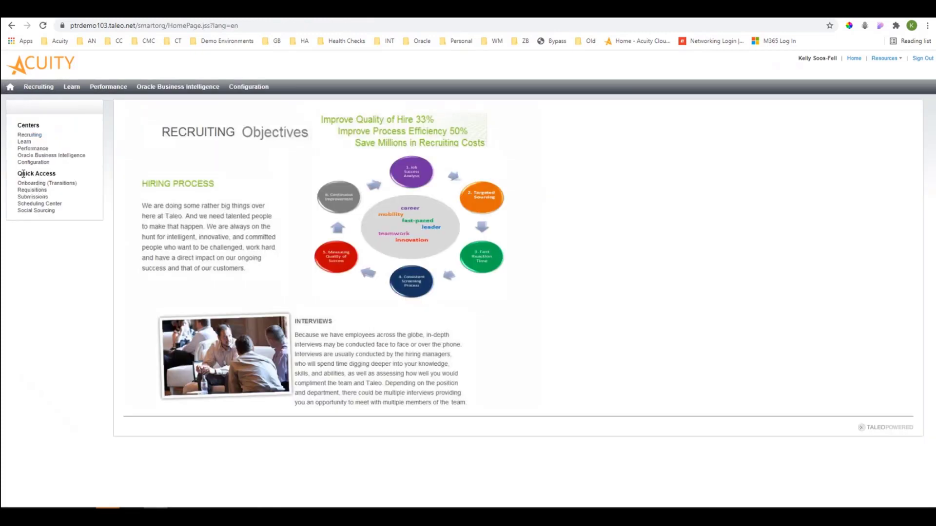
left_click_drag(21, 173, 53, 173)
left_click(36, 211)
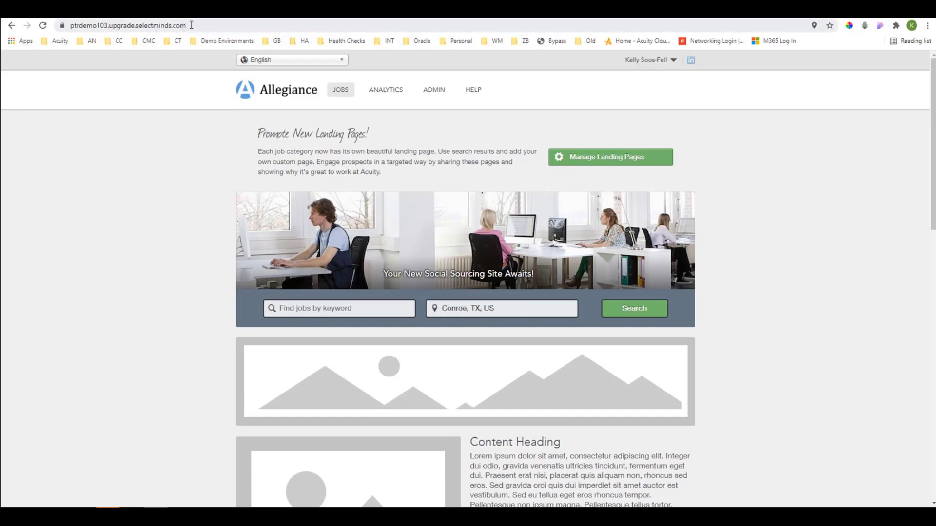
Step: Examine the Social Sourcing site's web address, especially the upgrade.selectminds.com portion after the environment name
left_click_drag(192, 25, 72, 25)
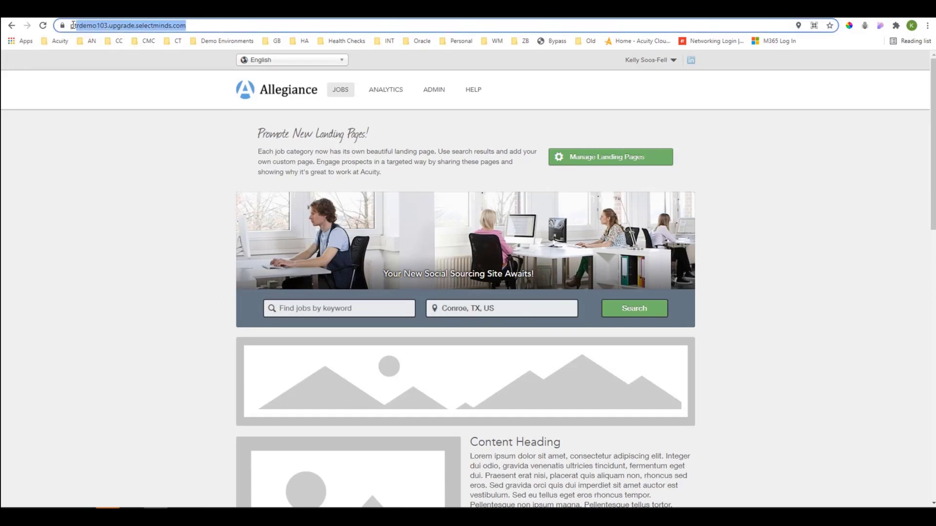
left_click(113, 30)
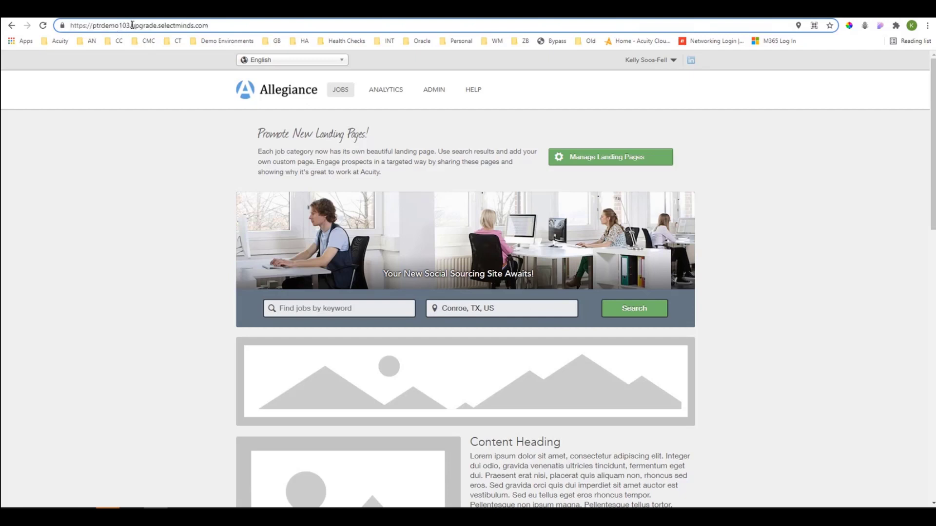
left_click_drag(132, 25, 213, 24)
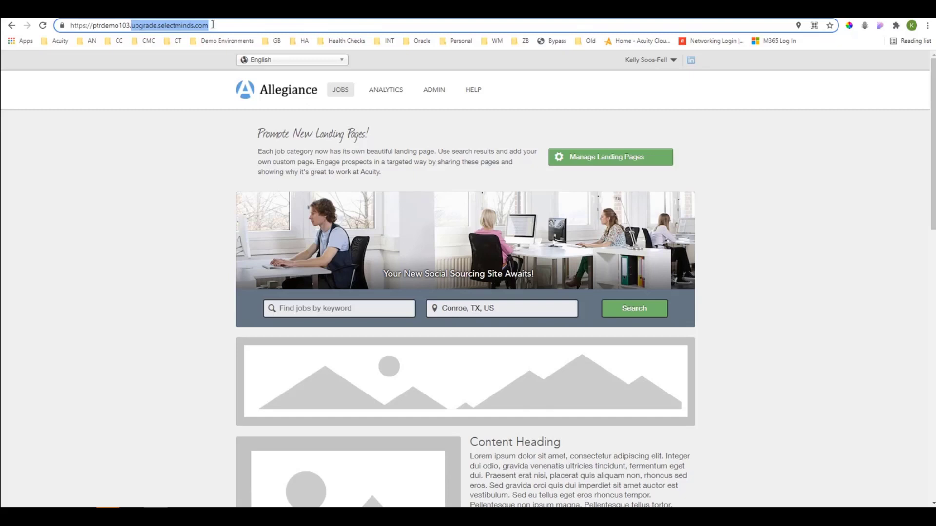
left_click(145, 25)
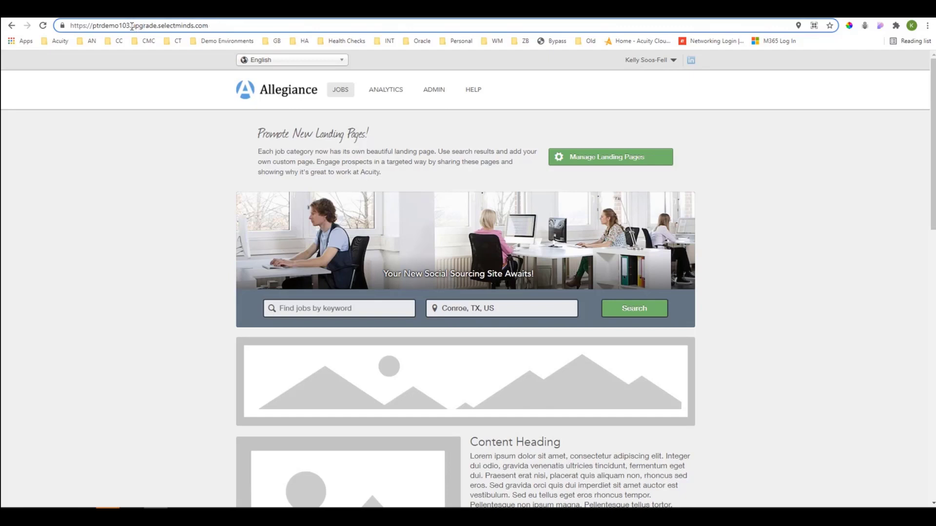
left_click_drag(132, 25, 157, 26)
Step: Go back to TEE from the Social Sourcing site and open User Accounts in the SmartOrg administration
left_click(661, 60)
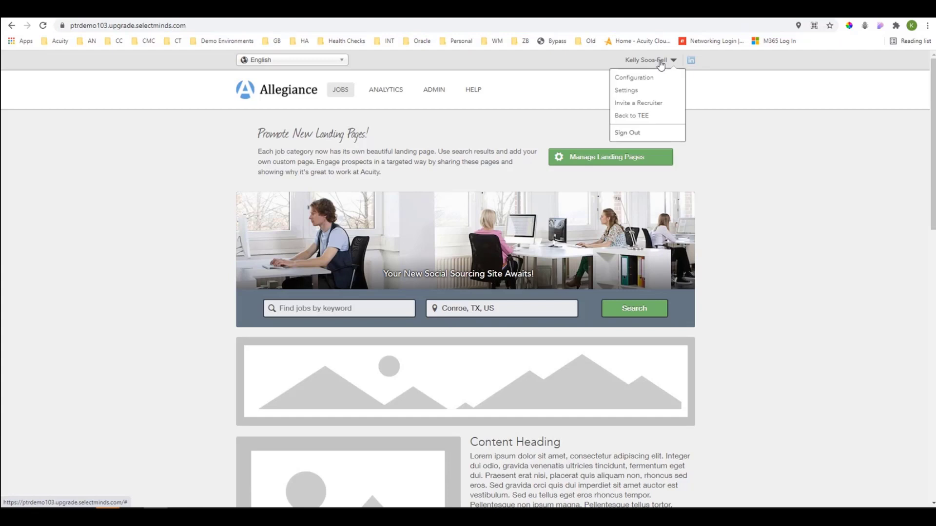
left_click(637, 120)
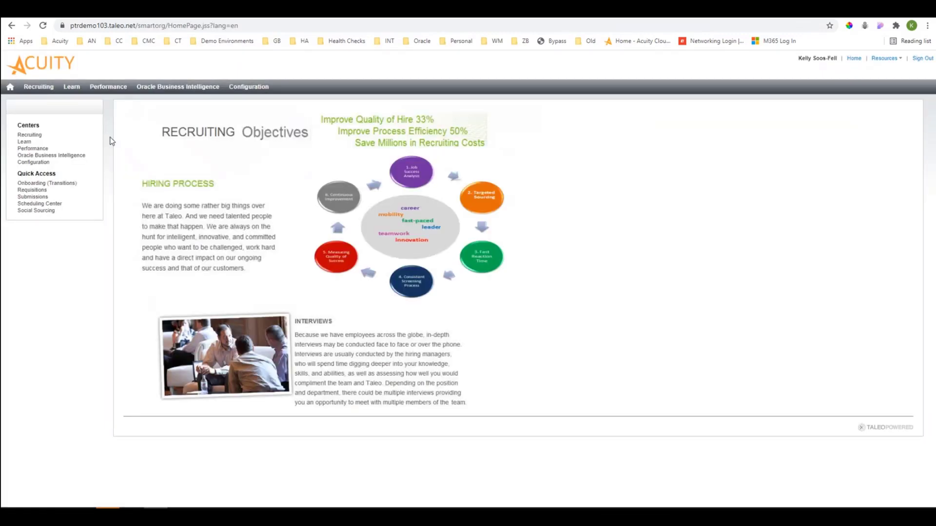
left_click(253, 88)
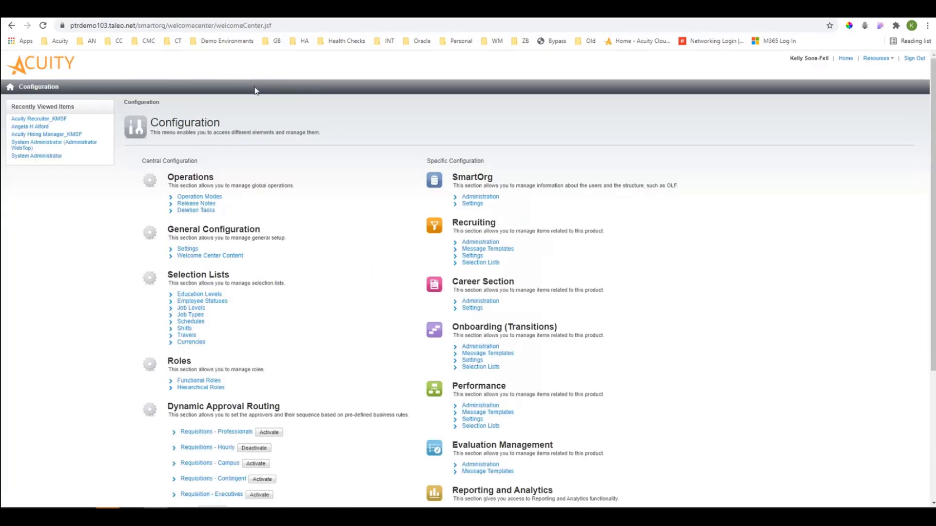
left_click(481, 198)
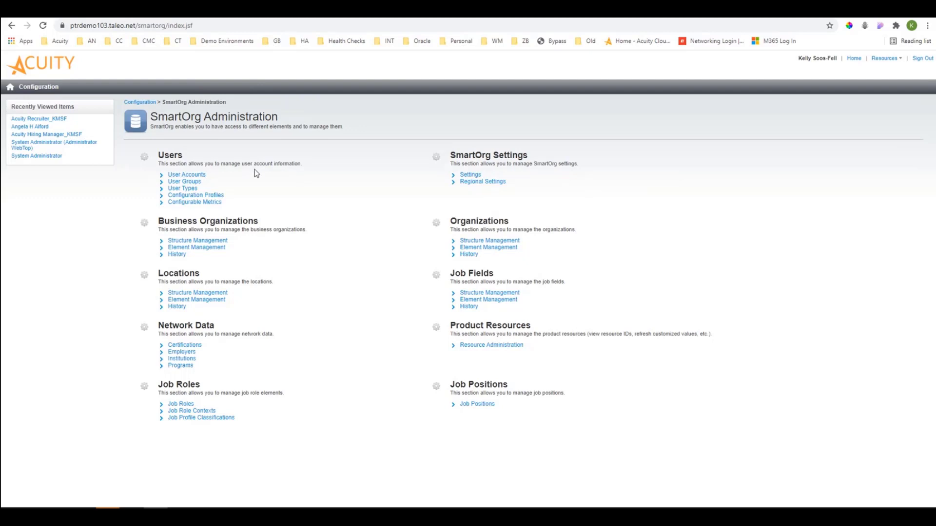
left_click(190, 175)
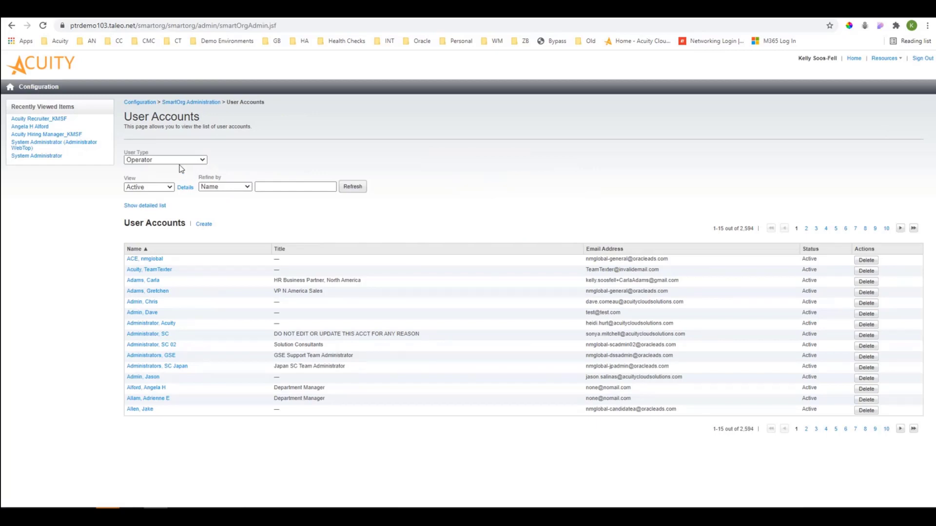
left_click_drag(125, 153, 207, 155)
left_click(154, 163)
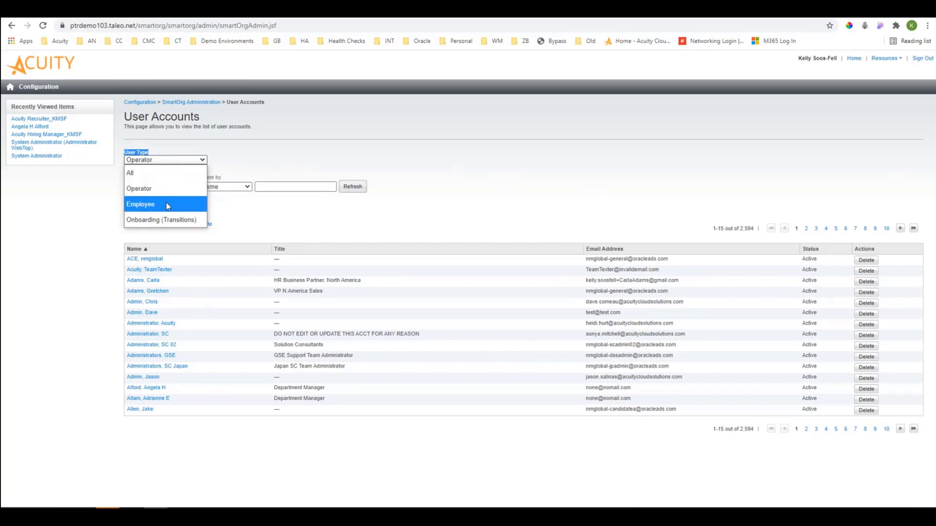
left_click(151, 282)
left_click(149, 281)
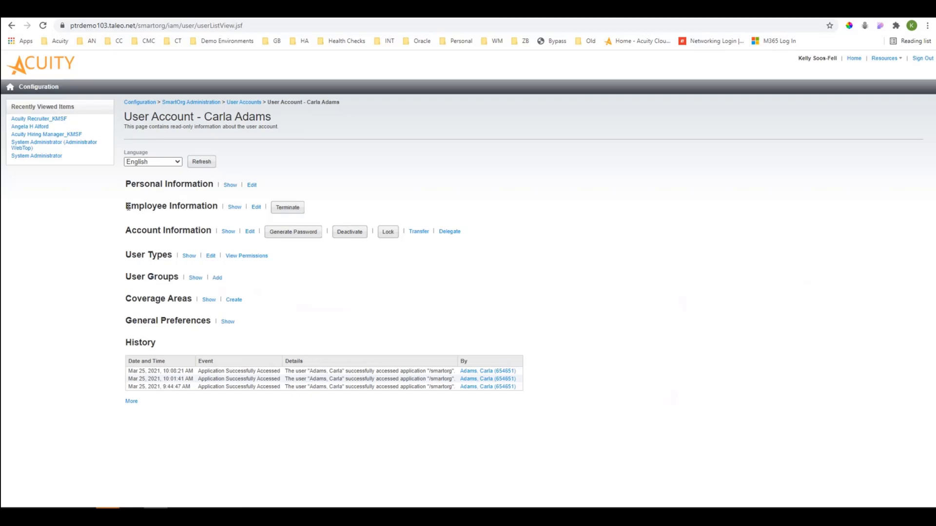
left_click_drag(128, 207, 222, 207)
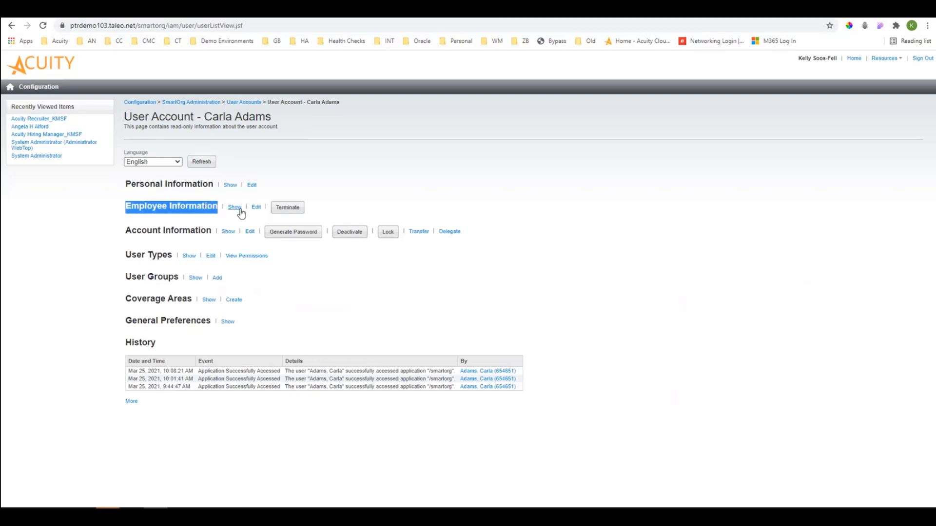
left_click(238, 209)
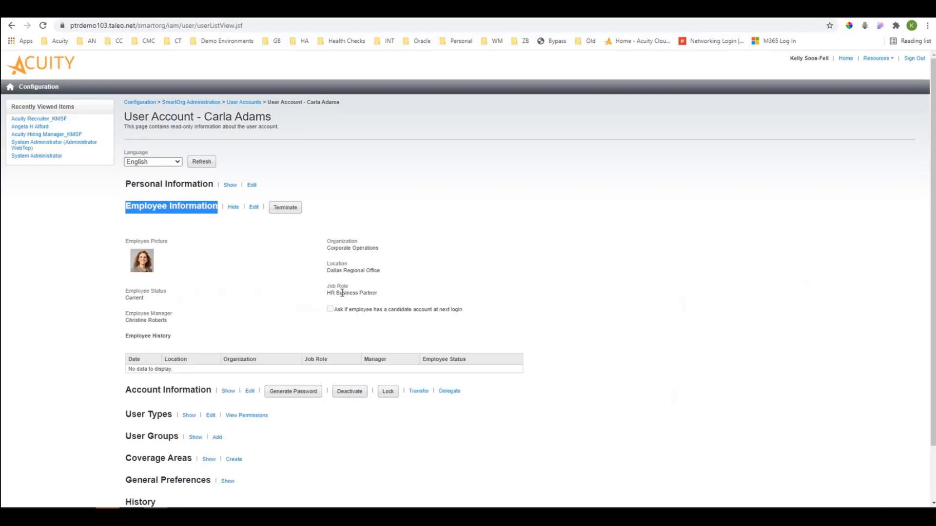
left_click_drag(157, 206, 226, 211)
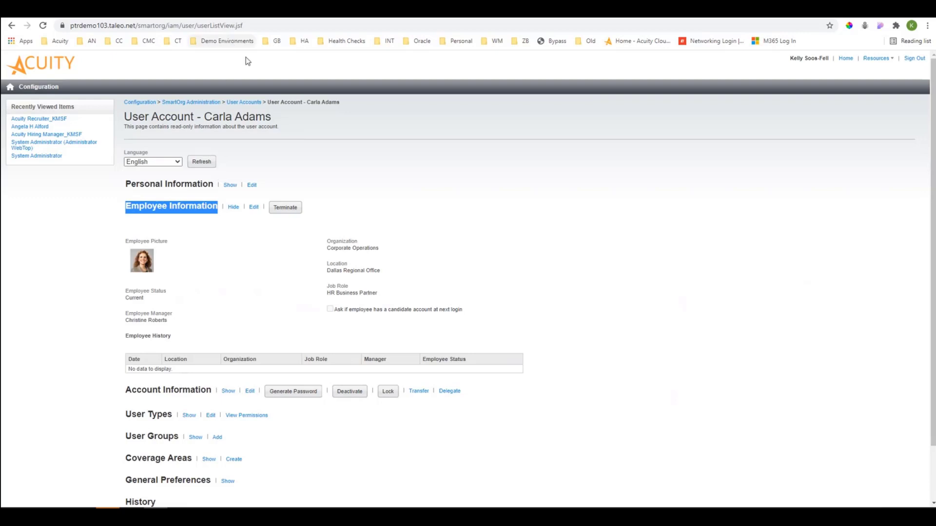
Step: Go back to the User Accounts list and filter it to the Employee user type
left_click(242, 103)
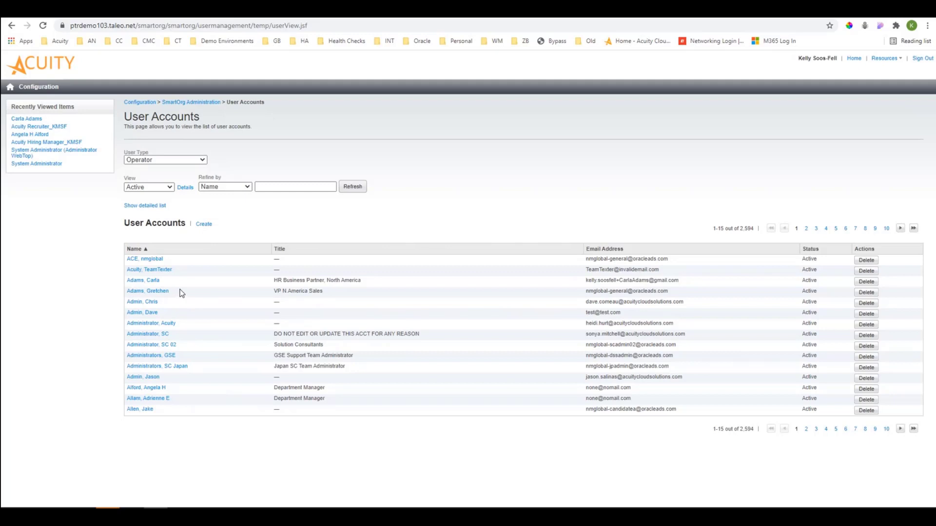
left_click(157, 160)
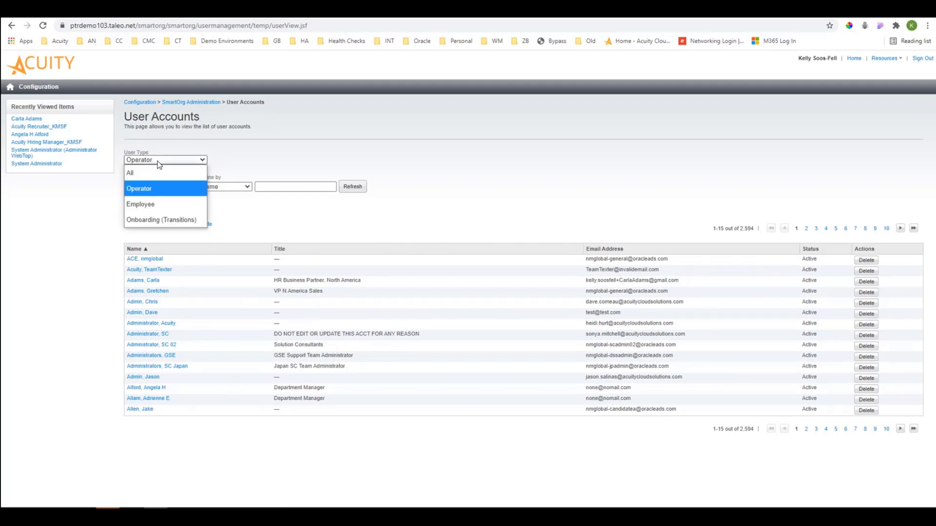
left_click(142, 204)
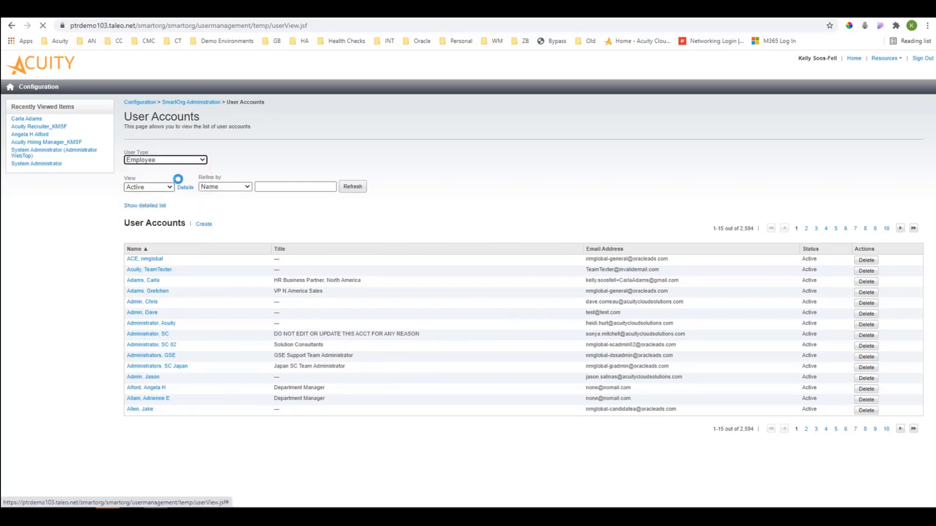
left_click(352, 186)
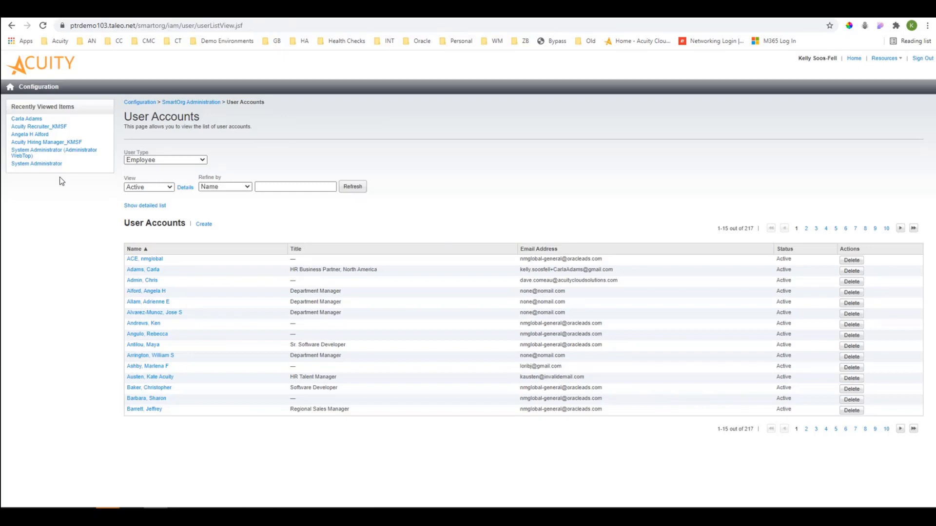
Step: Leave the user accounts list for the home page and reopen Social Sourcing from Quick Access
left_click(9, 89)
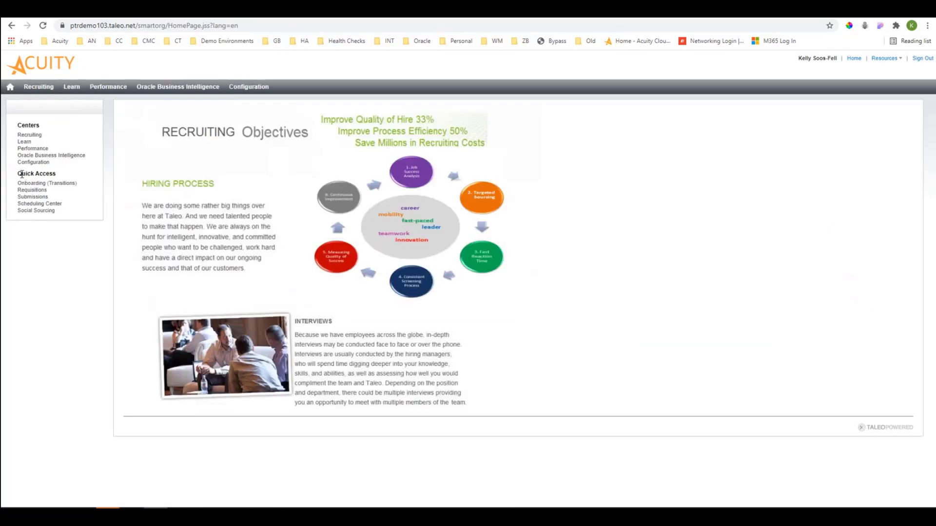
left_click_drag(19, 174, 58, 178)
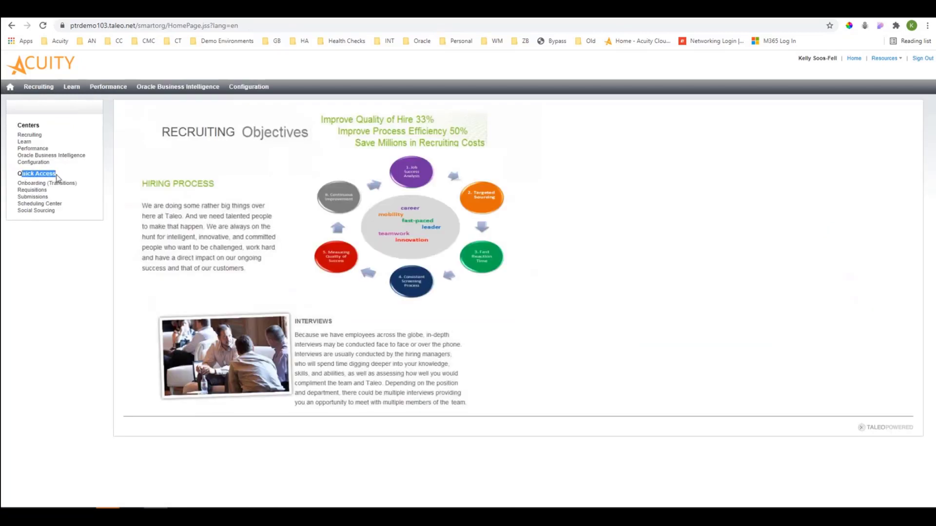
left_click(41, 213)
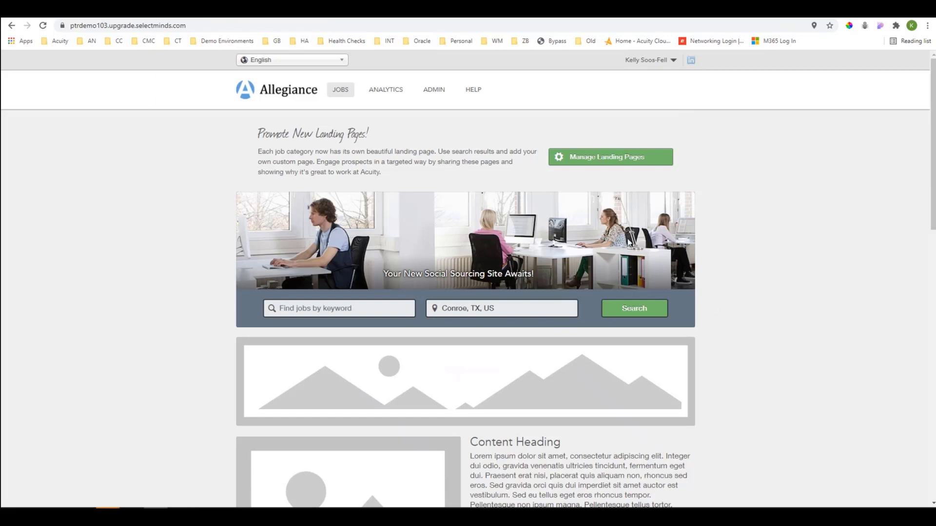
Step: Open the Edit Users page in the Social Sourcing administration and search for users by last name
left_click(432, 92)
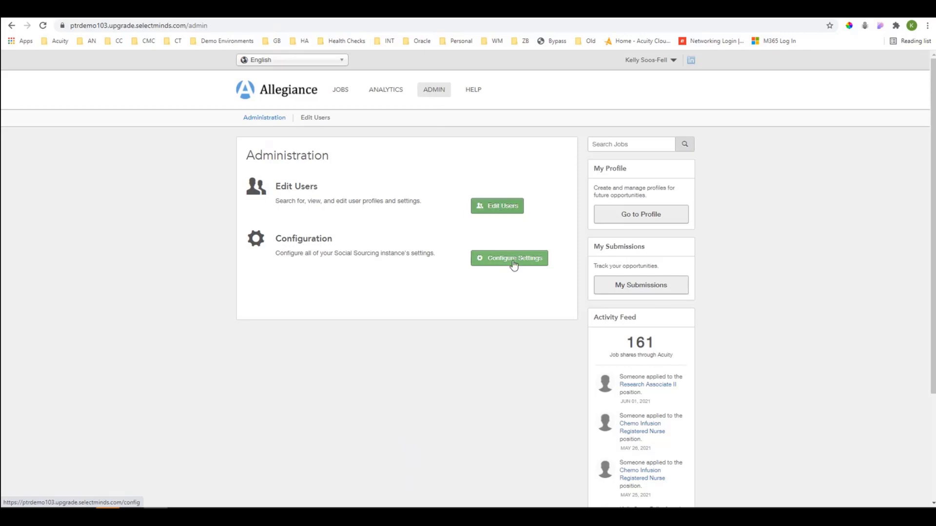
left_click(492, 211)
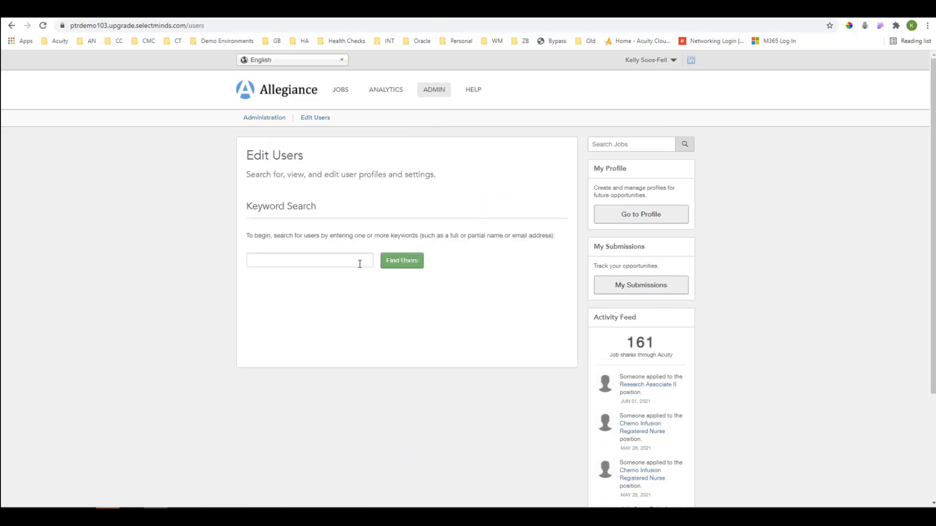
left_click(359, 262)
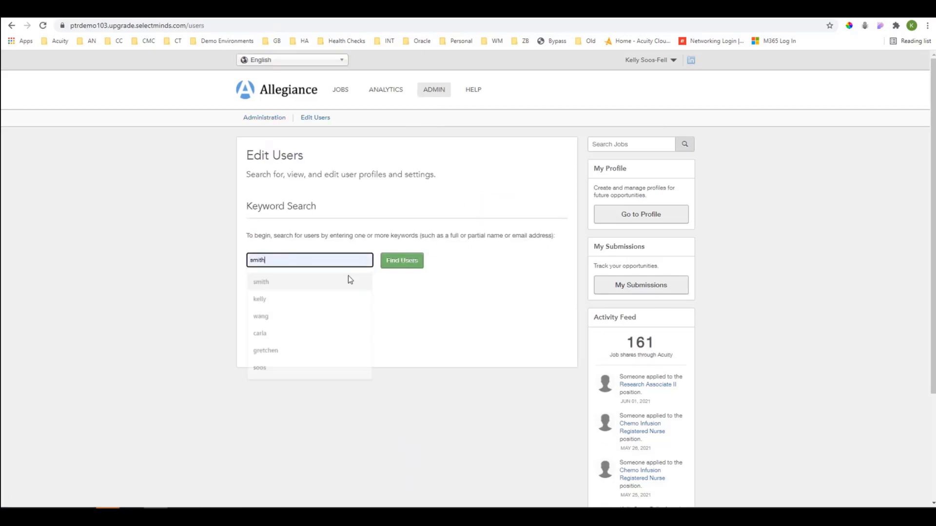
left_click(348, 278)
left_click(404, 260)
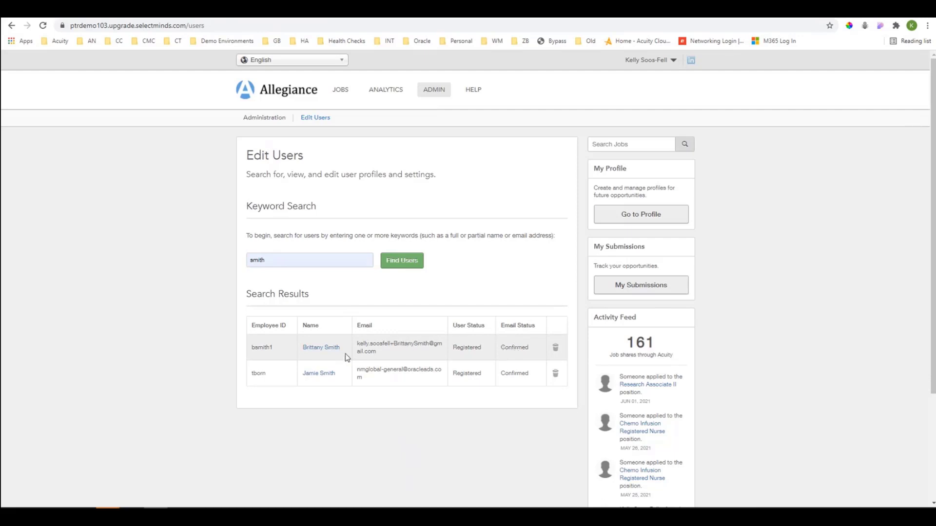
Step: Open the first matching user's profile and review its User Info and Advanced Info sections
left_click(321, 347)
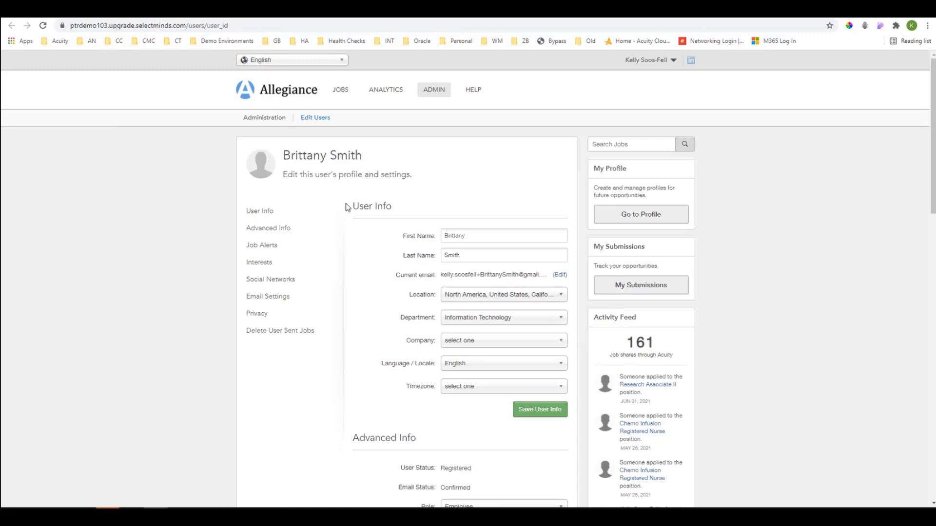
scroll(347, 209, "down", 1)
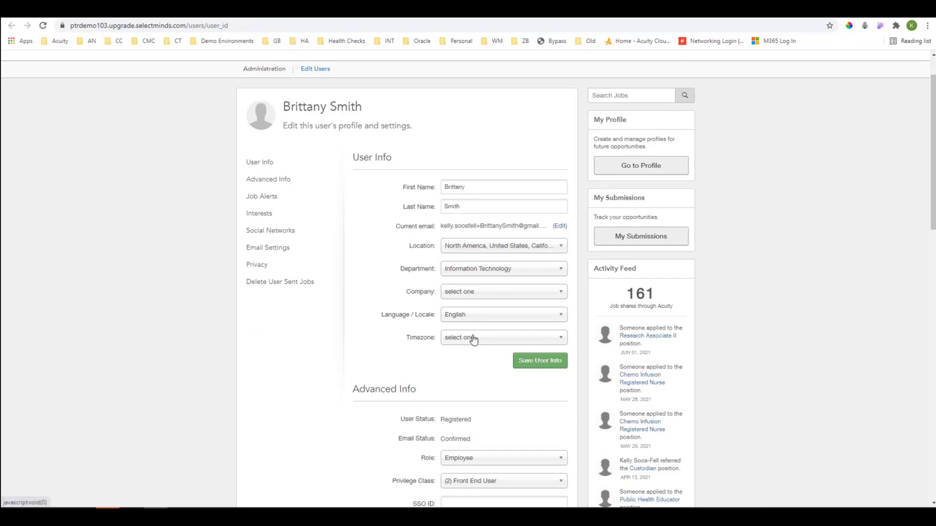
scroll(382, 316, "down", 1)
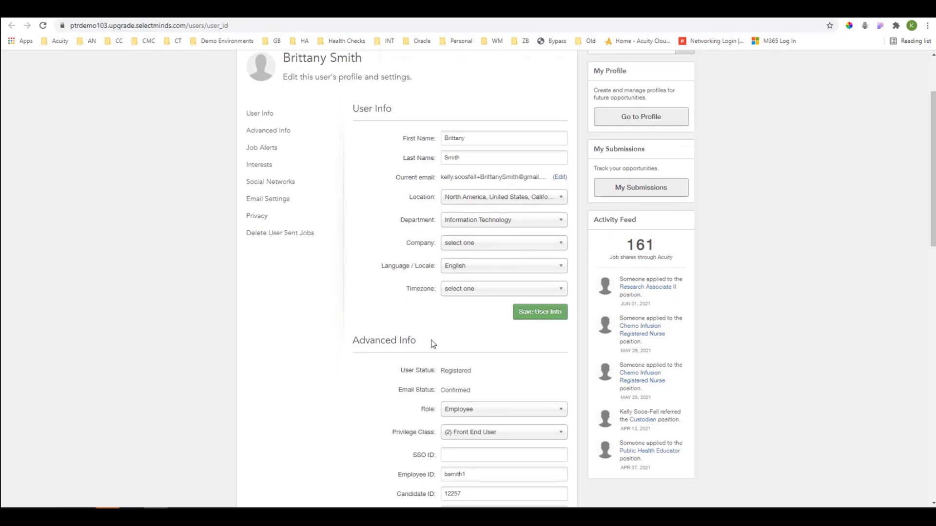
Step: Review the available Role and Privilege Class options in the user's Advanced Info without changing either one
scroll(433, 344, "down", 3)
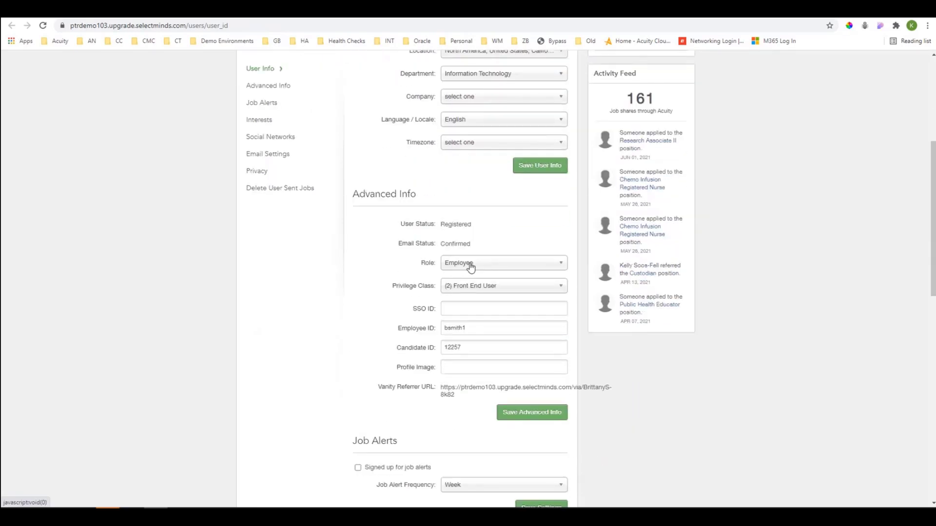
left_click(478, 271)
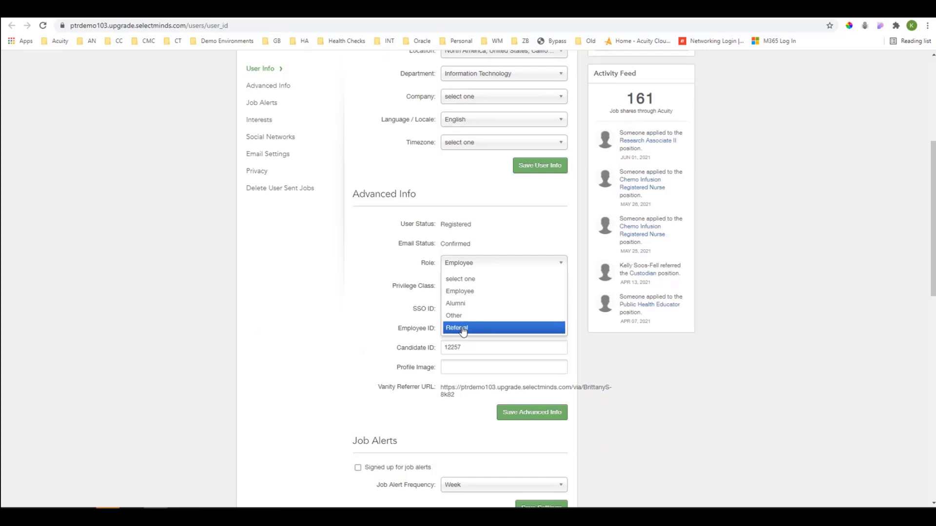
left_click(405, 281)
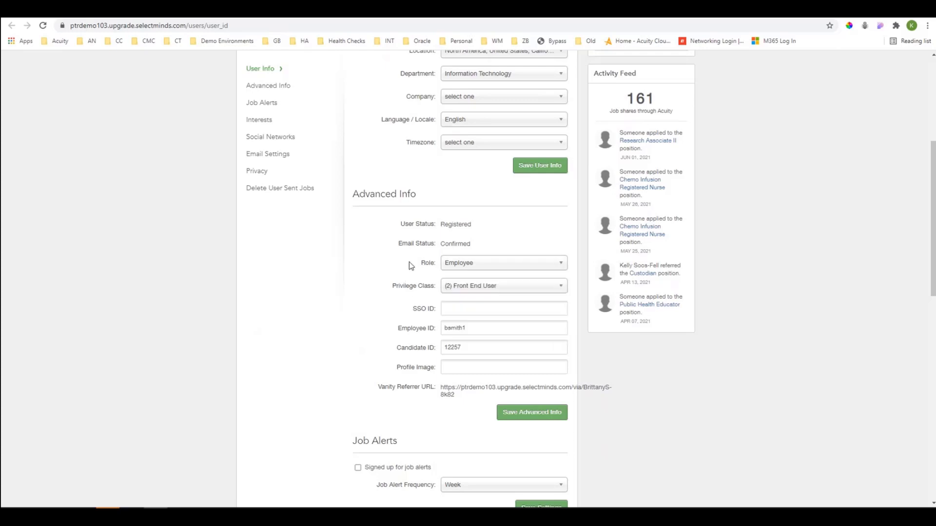
left_click(453, 289)
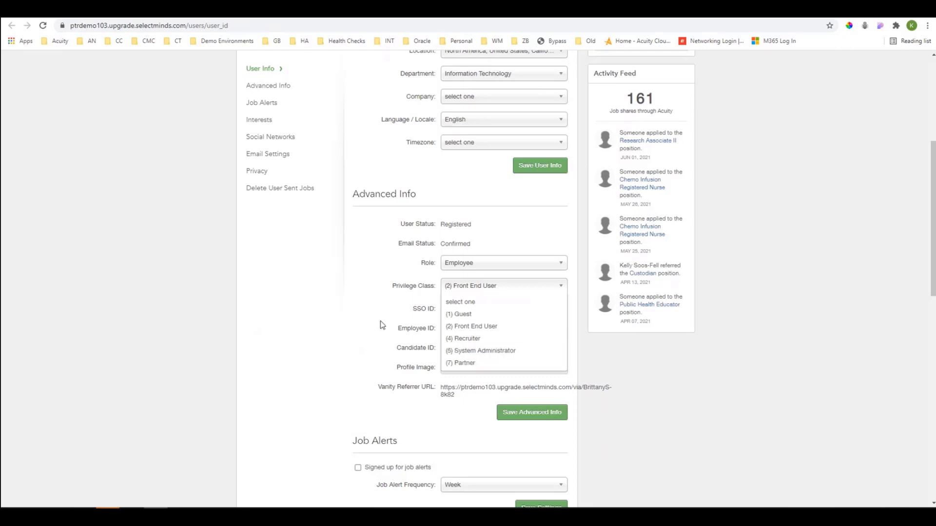
left_click(414, 298)
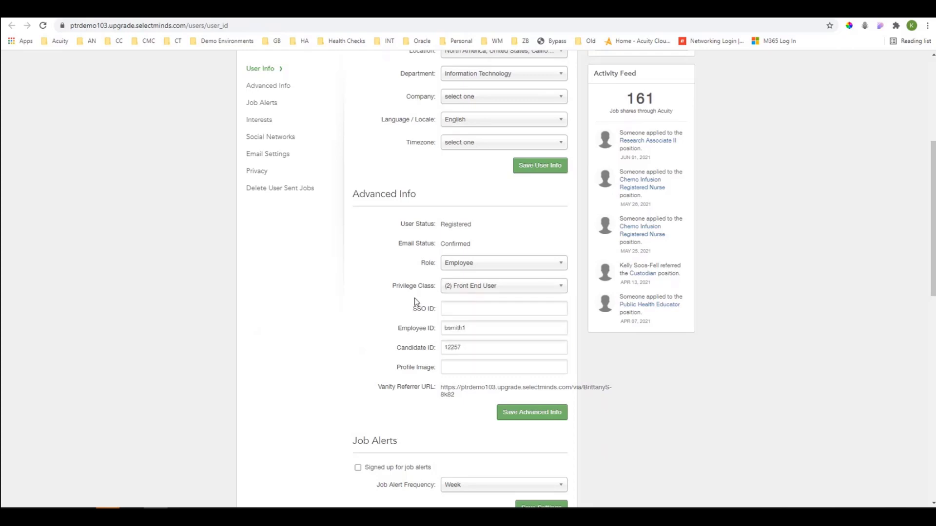
Step: Check the Job Alert Frequency options in Job Alerts, switching the frequency to Day and back to Week
scroll(415, 301, "down", 5)
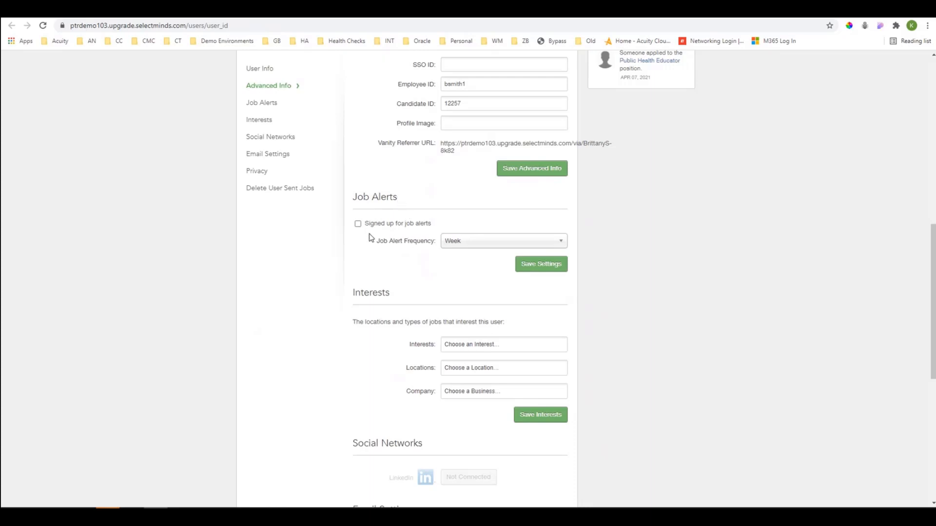
left_click(461, 242)
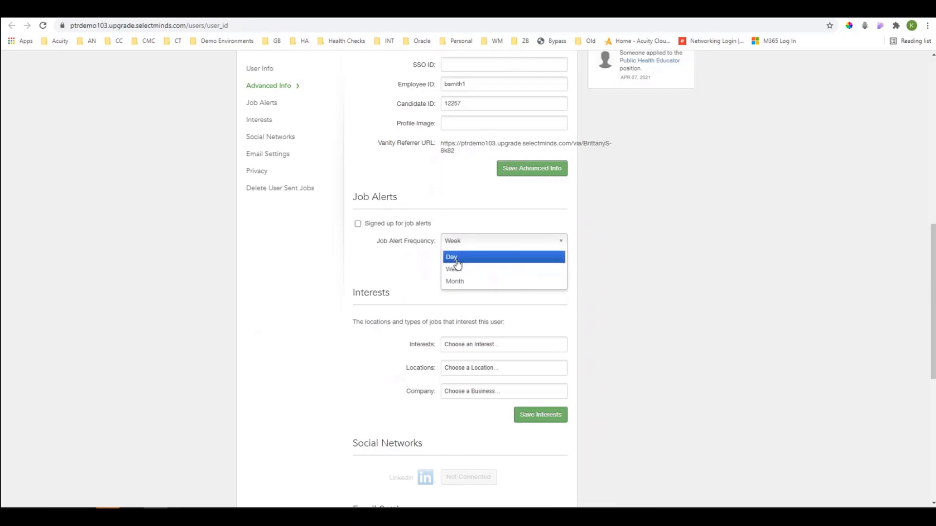
left_click(414, 277)
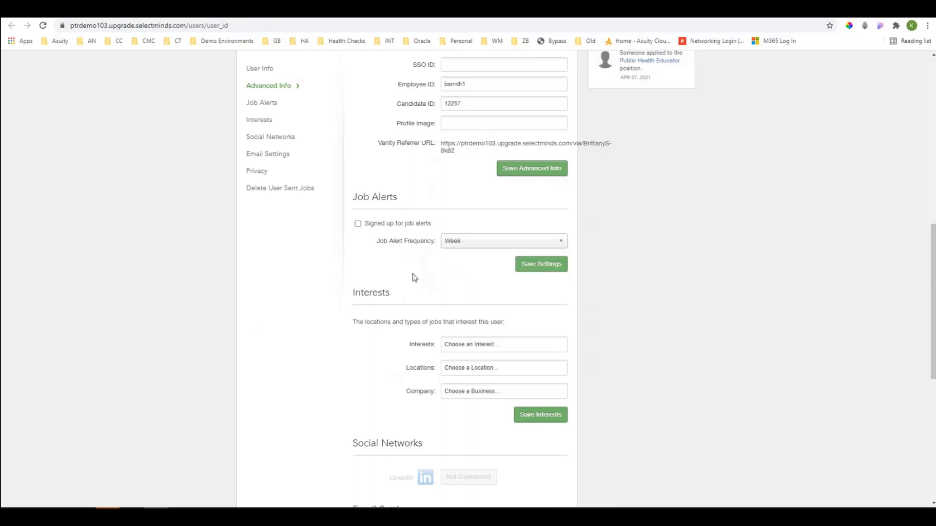
left_click(477, 243)
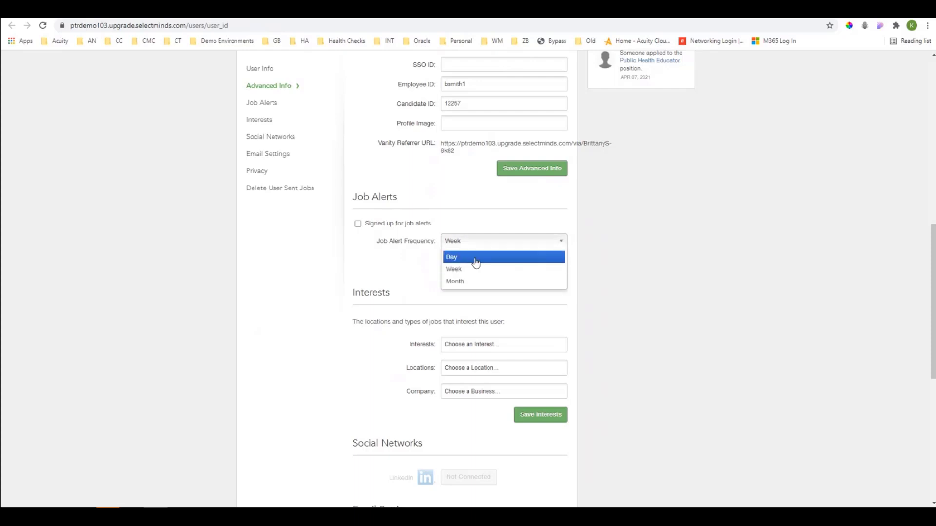
left_click(476, 258)
left_click(475, 244)
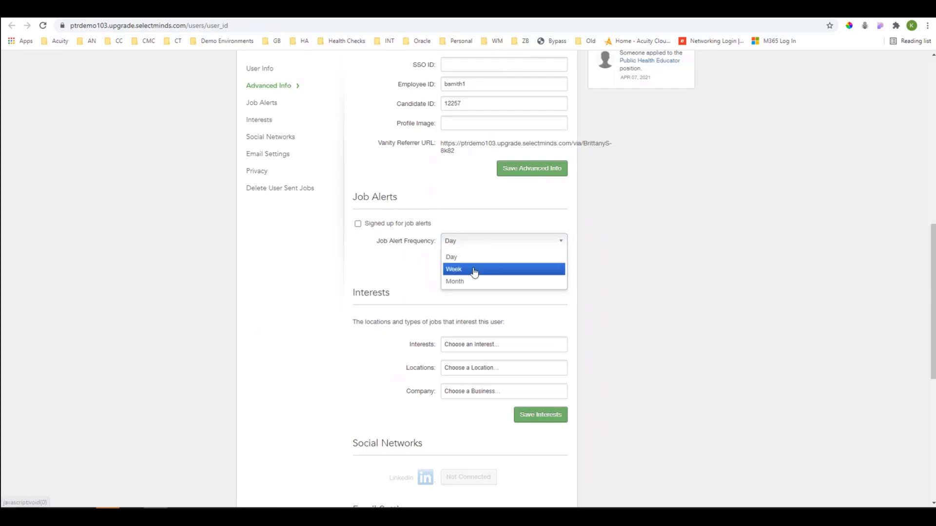
left_click(474, 269)
left_click(548, 265)
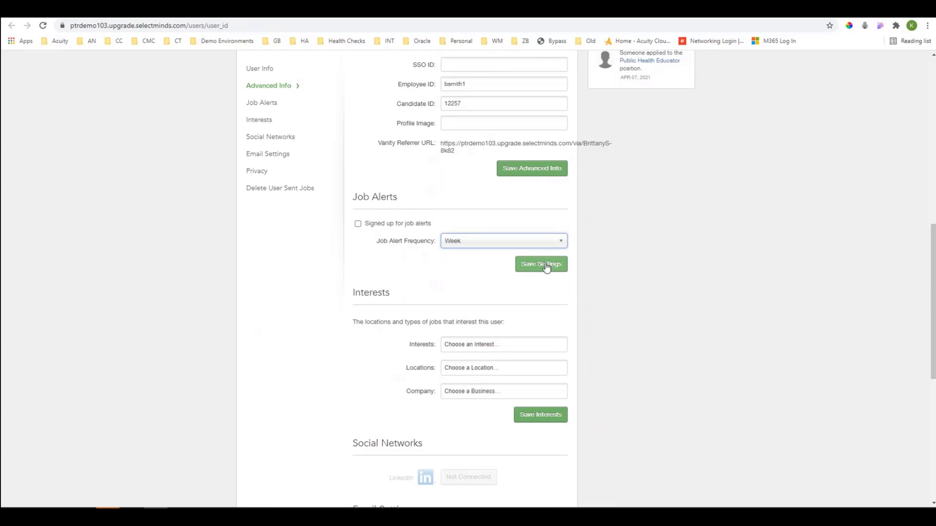
Step: Review the remaining profile sections from Interests and Social Networks through Email Settings, Privacy and Delete User Sent Jobs
scroll(492, 324, "down", 2)
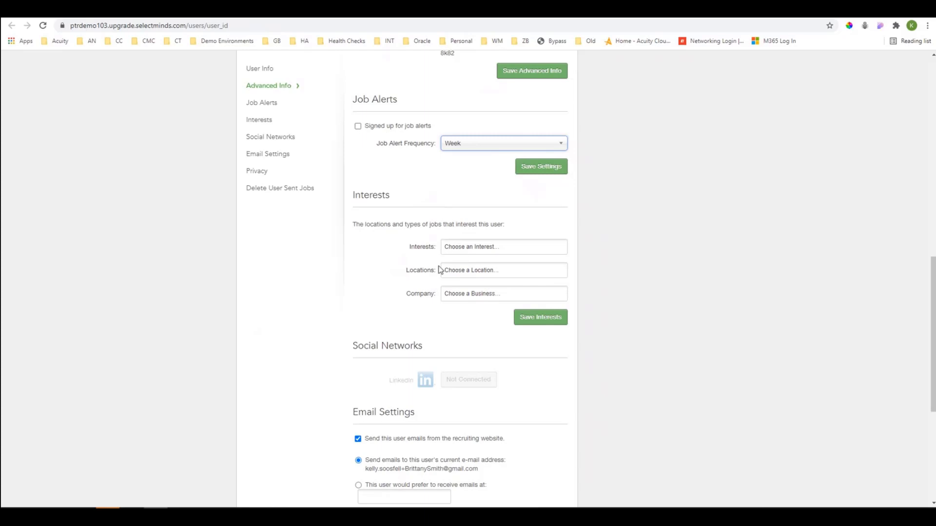
scroll(441, 283, "down", 1)
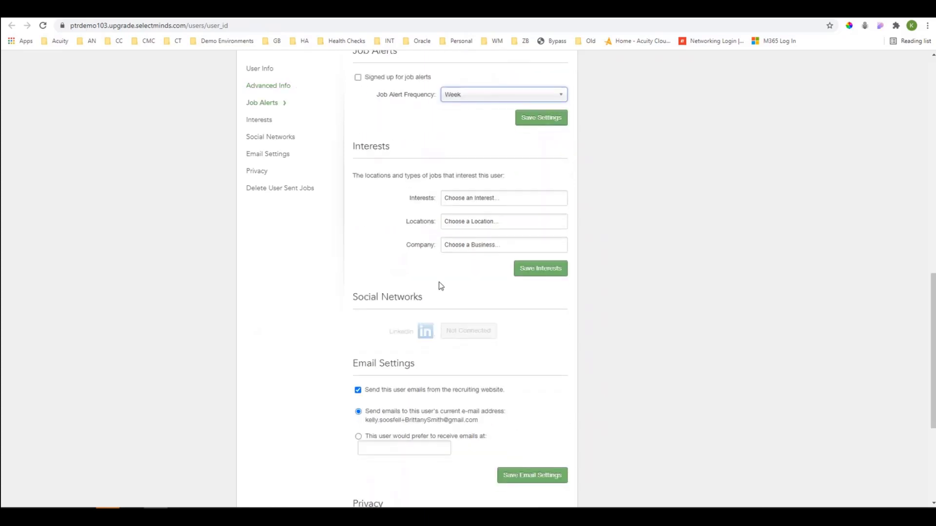
scroll(440, 286, "down", 4)
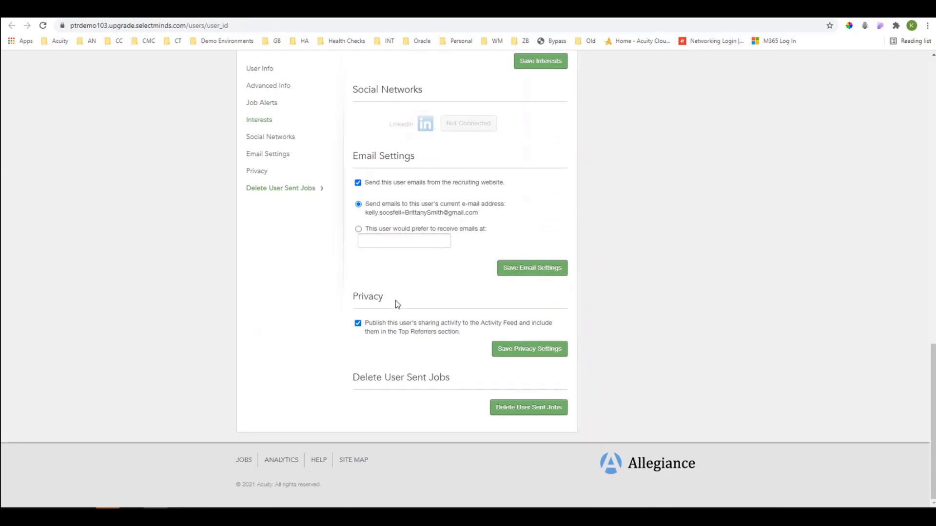
Step: Leave the user profile for the Administration page and open the Company page in the configuration settings
scroll(396, 300, "up", 4)
scroll(396, 300, "up", 12)
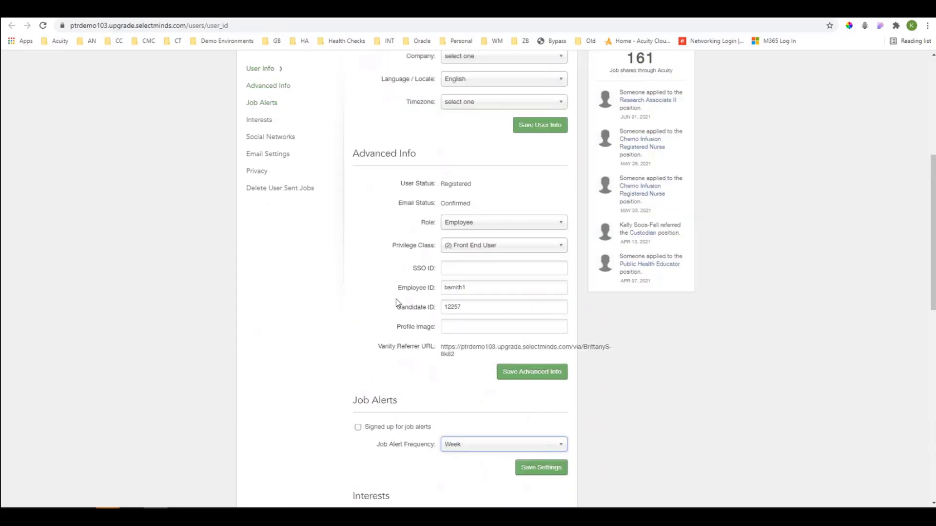
scroll(398, 301, "up", 2)
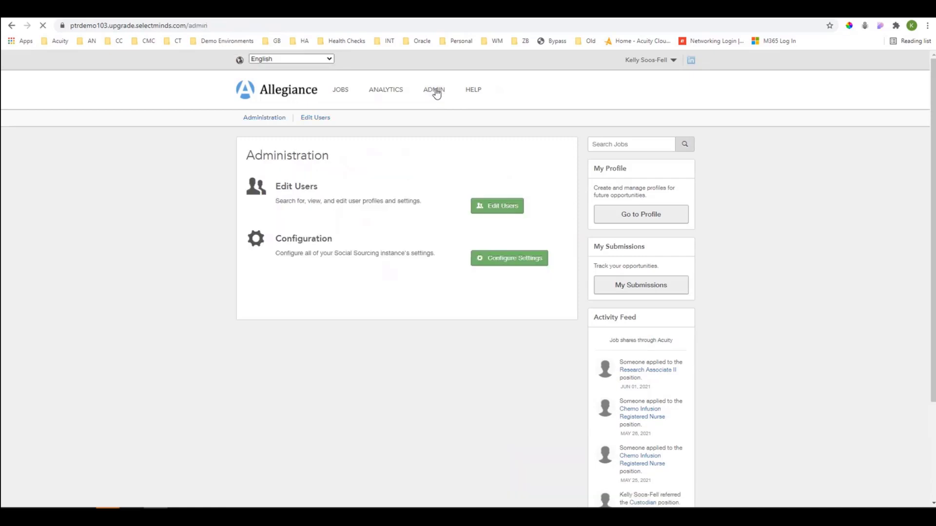
left_click(520, 265)
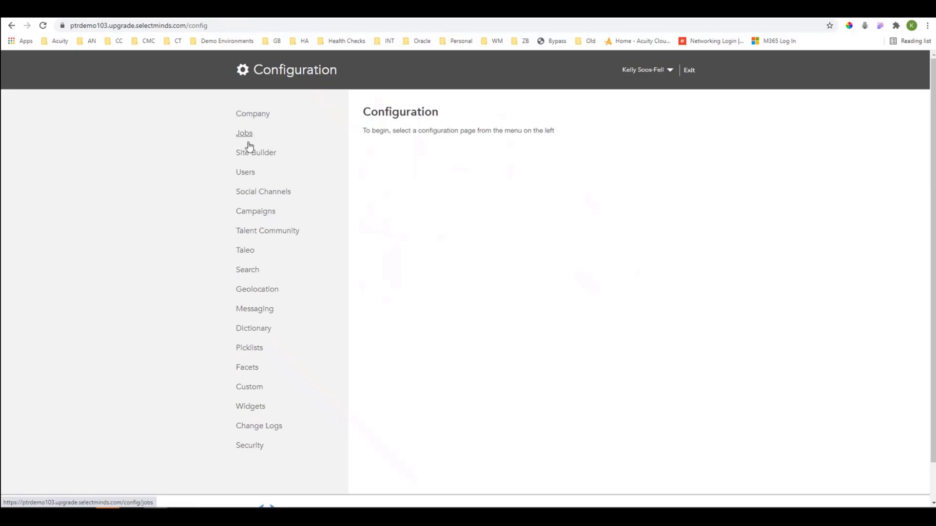
left_click(252, 117)
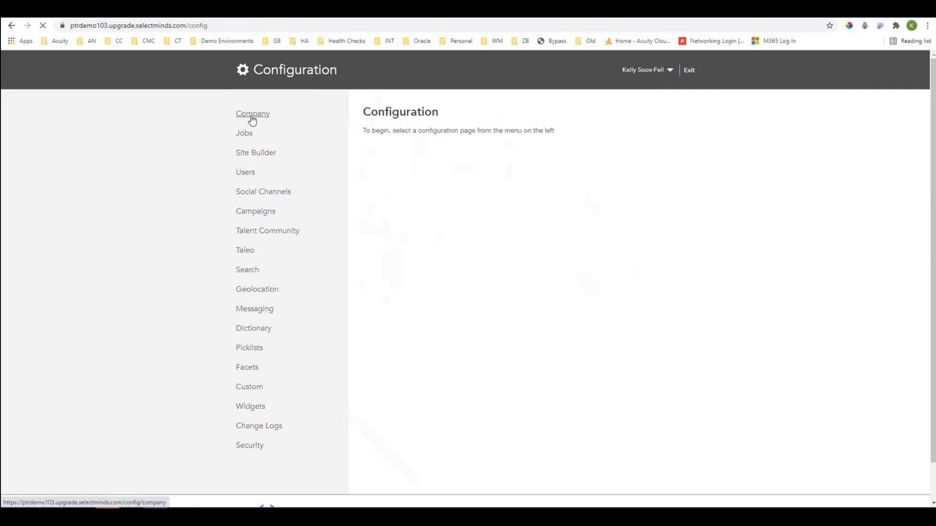